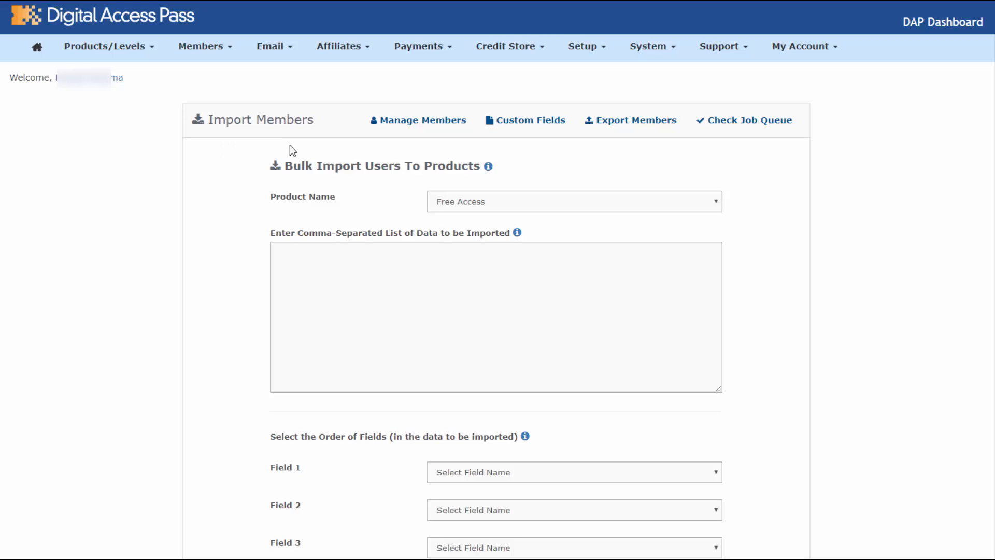
Open the bulk member import page, keeping Free Access as the target product
{"action": "left_click", "coordinate": [212, 50]}
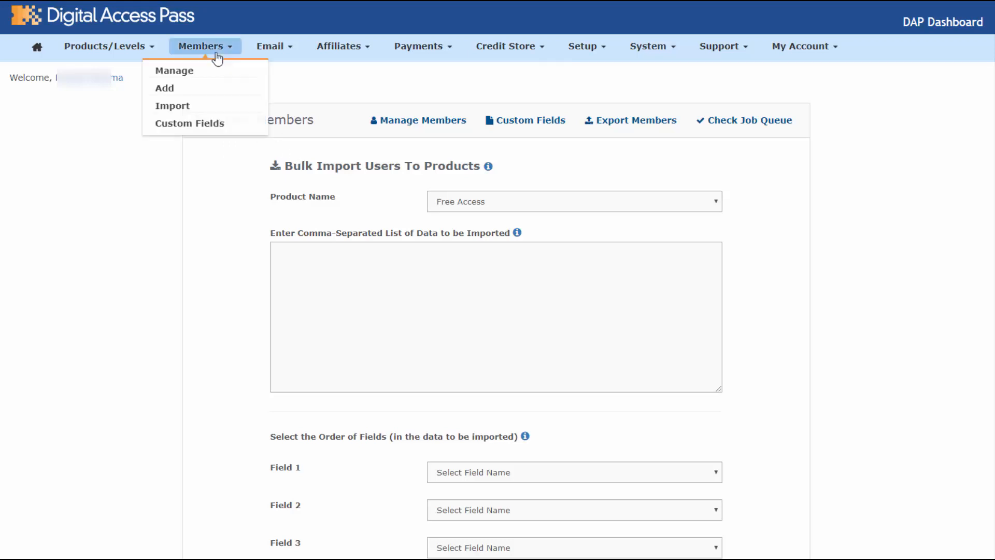
{"action": "left_click", "coordinate": [177, 105]}
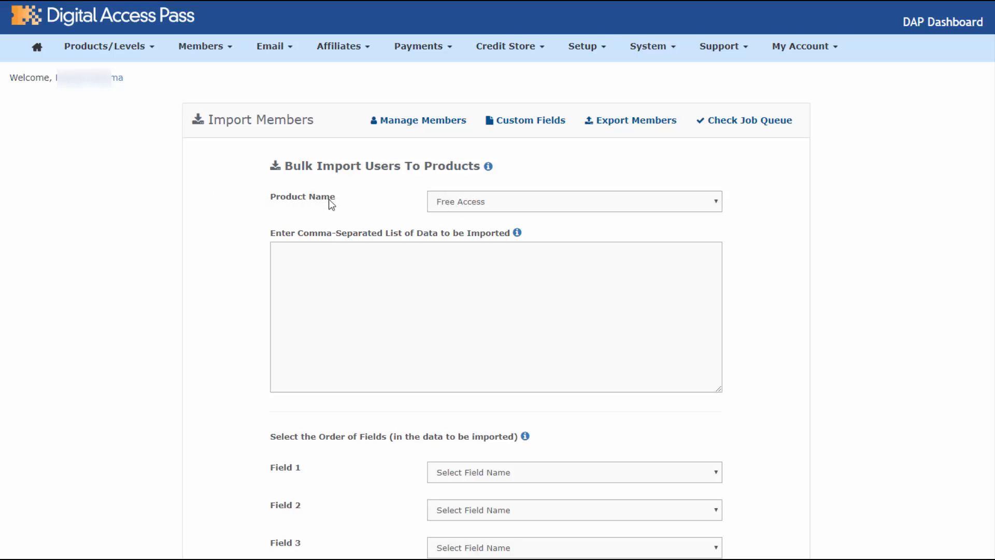
{"action": "left_click", "coordinate": [88, 52]}
{"action": "left_click", "coordinate": [486, 201]}
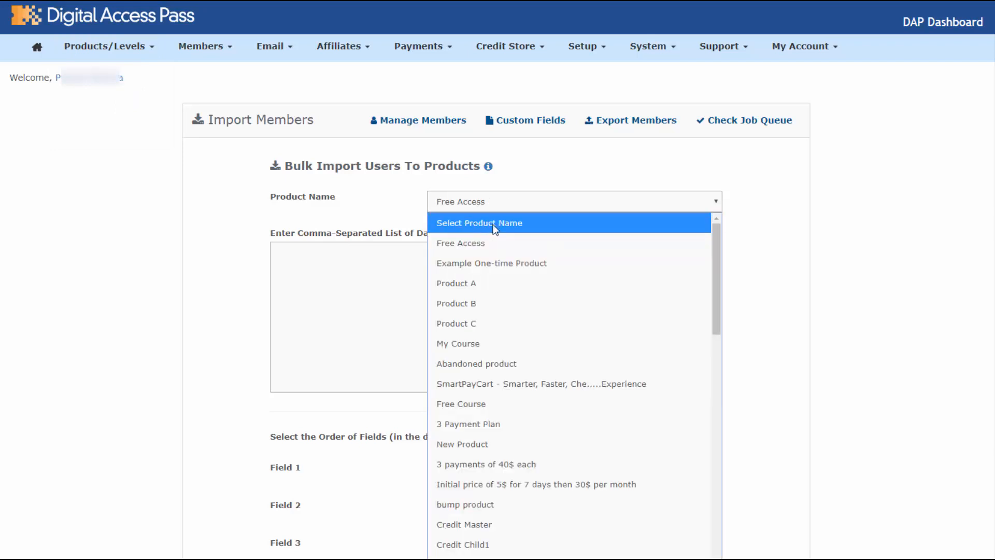
{"action": "left_click", "coordinate": [368, 267]}
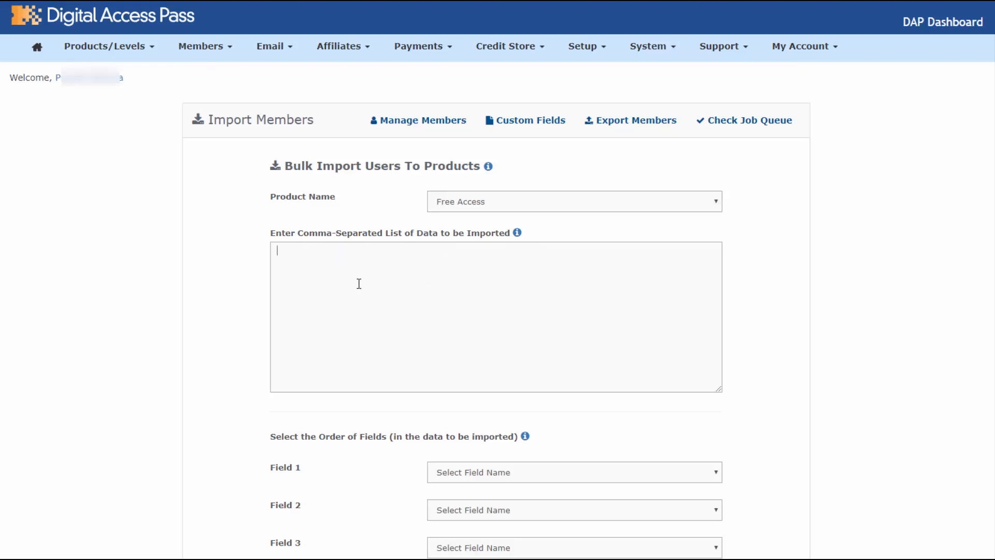
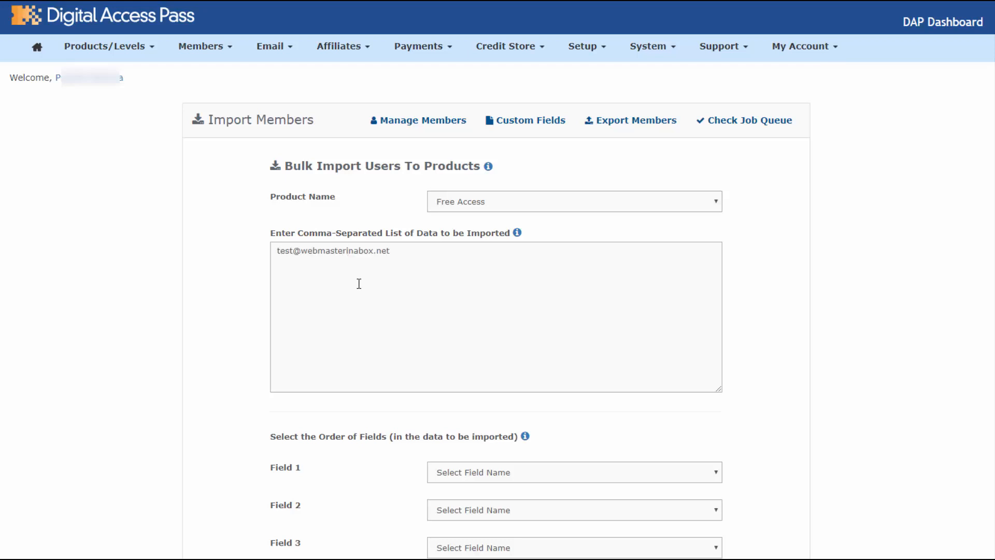
Paste four member rows (email, first name, last name, city, state, country) into the data box
{"action": "type", "text": ",test,last,city,state,c"}
{"action": "key", "text": "ctrl+a"}
{"action": "key", "text": "ctrl+v"}
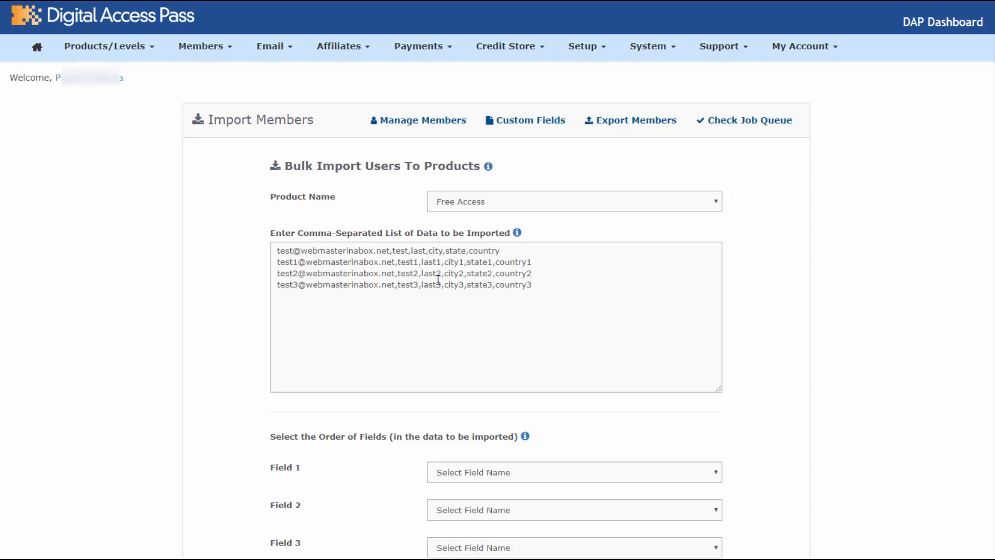
{"action": "left_click_drag", "start_coordinate": [566, 286], "coordinate": [221, 297]}
{"action": "key", "text": "shift+Up"}
{"action": "key", "text": "shift+Up"}
{"action": "key", "text": "shift+Up"}
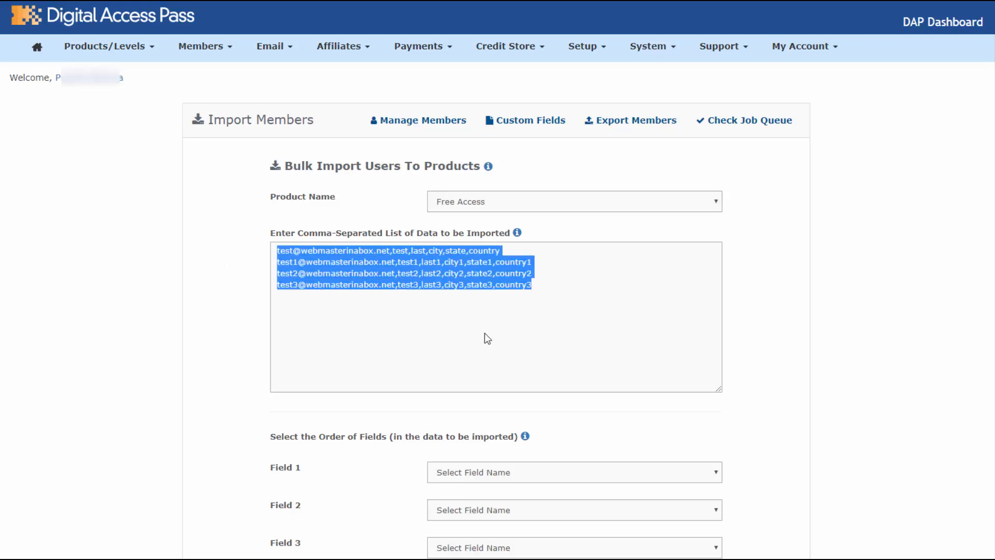
{"action": "left_click", "coordinate": [364, 273]}
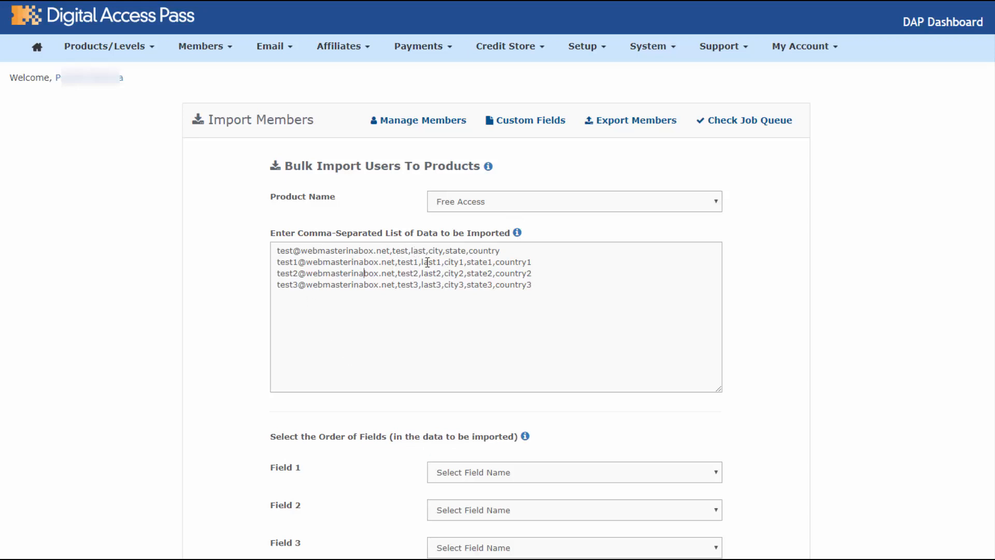
{"action": "scroll", "coordinate": [293, 338], "scroll_direction": "down", "scroll_amount": 2}
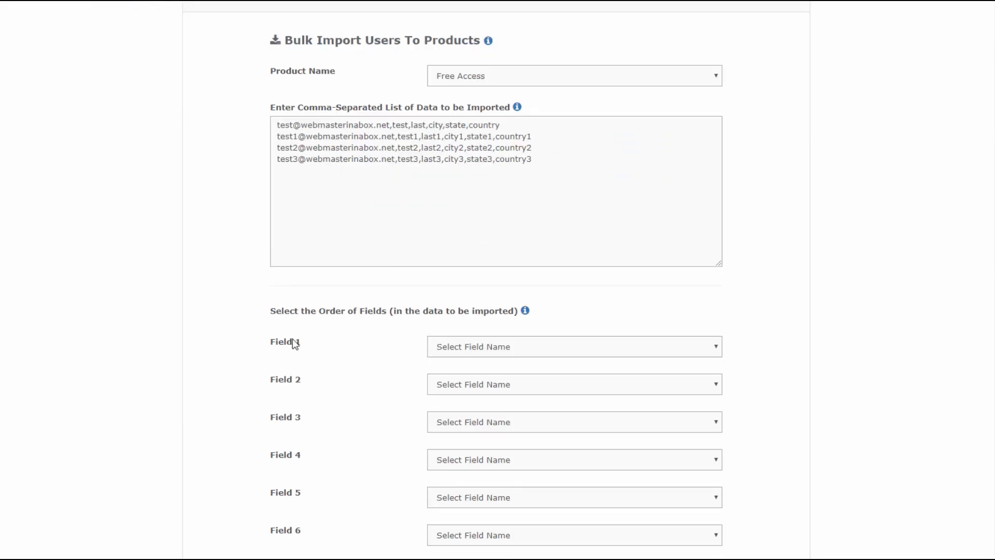
Map import Fields 1–3 to Email, First Name and Last Name
{"action": "left_click", "coordinate": [496, 354]}
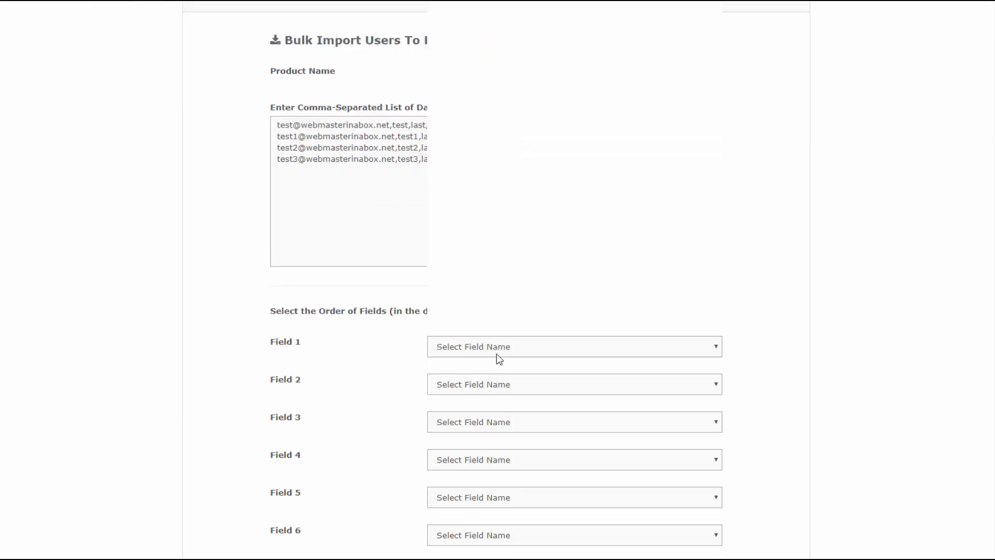
{"action": "left_click", "coordinate": [492, 4]}
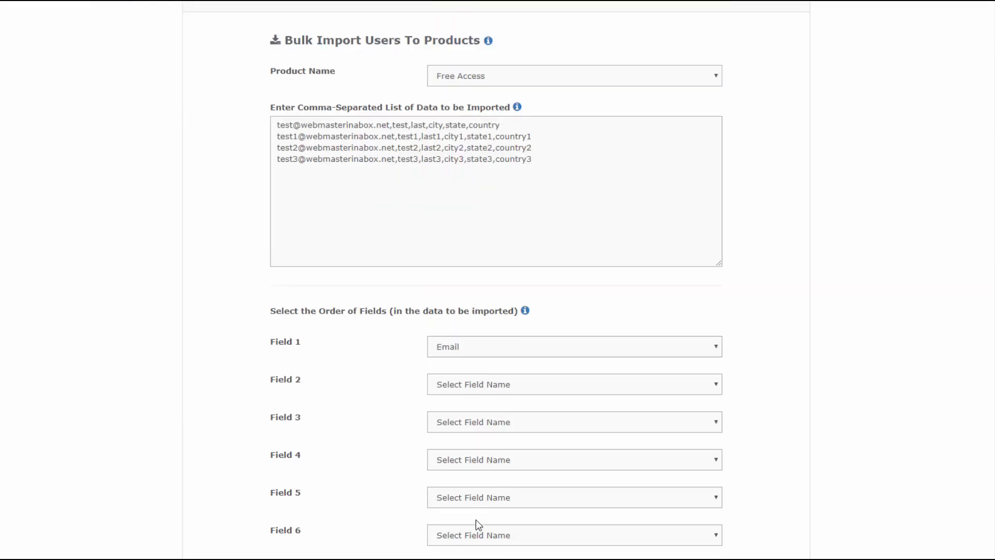
{"action": "left_click", "coordinate": [500, 385]}
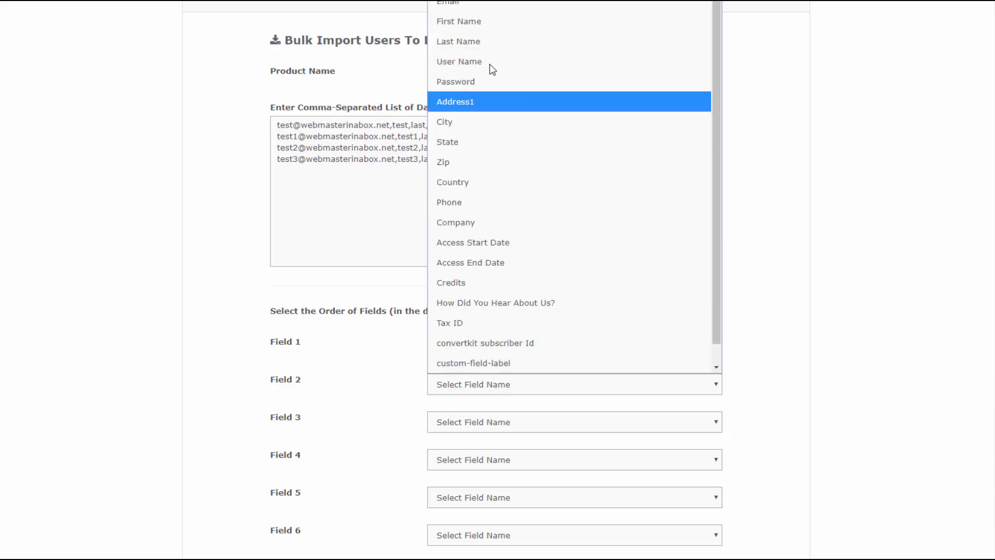
{"action": "left_click", "coordinate": [493, 22]}
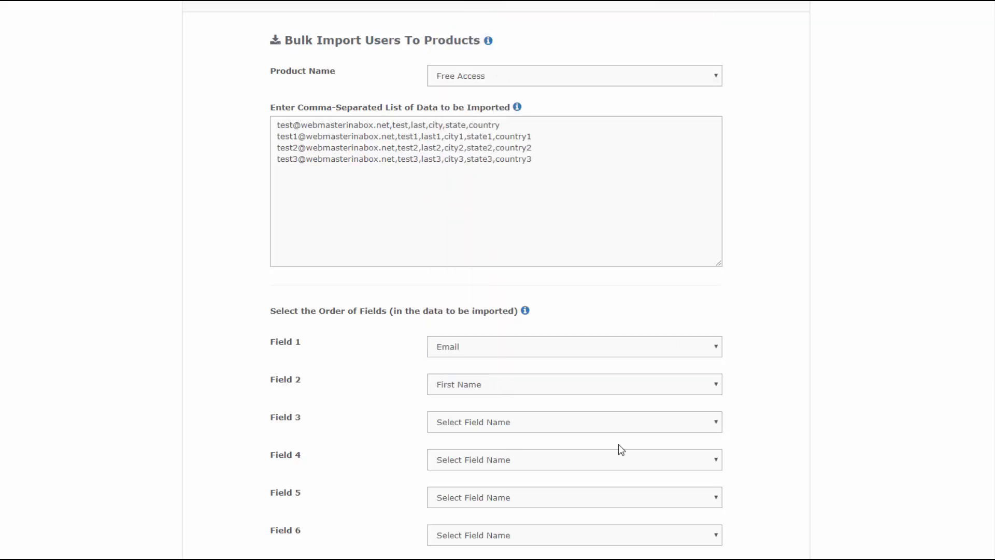
{"action": "left_click", "coordinate": [553, 427]}
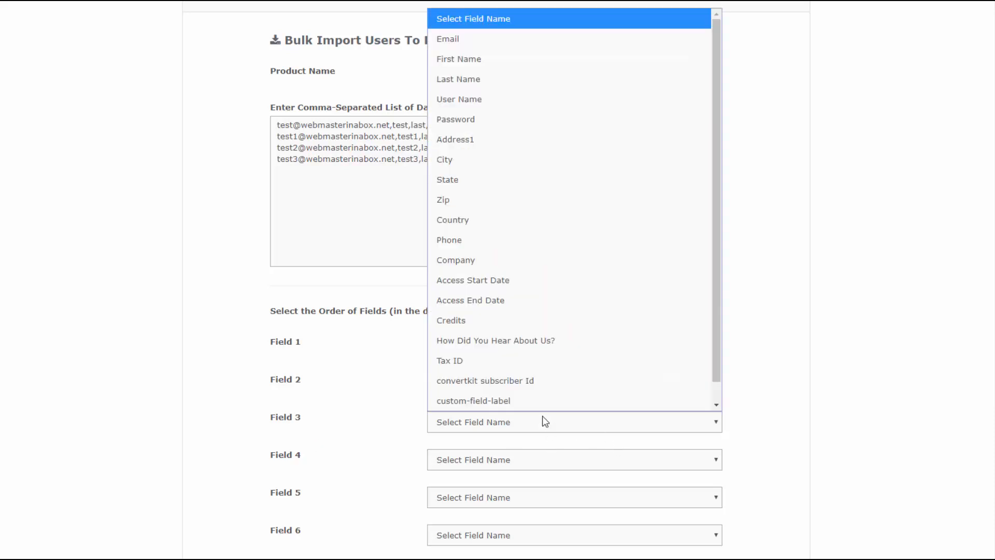
{"action": "left_click", "coordinate": [448, 79]}
Map Fields 4–6 to City, State and Country
{"action": "left_click", "coordinate": [589, 458]}
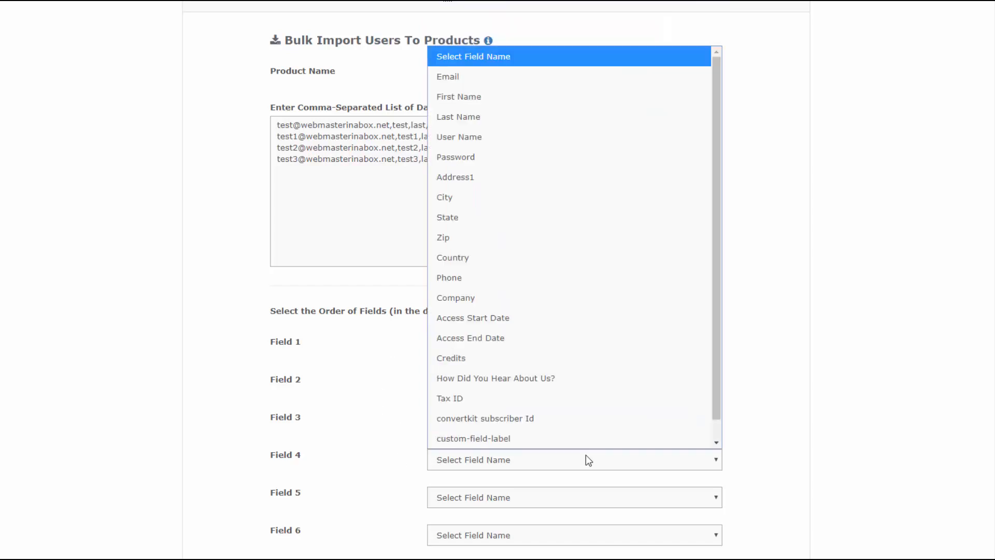
{"action": "left_click", "coordinate": [487, 199]}
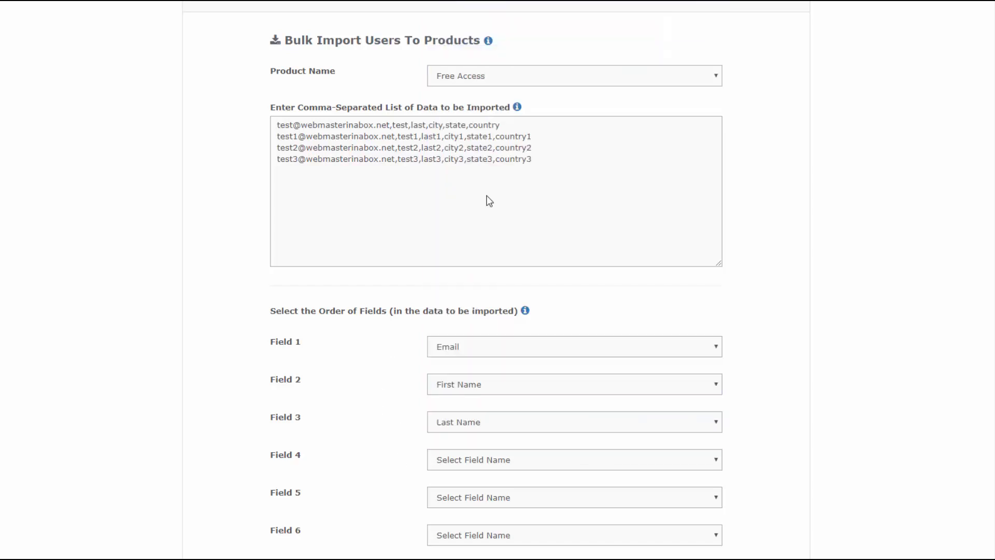
{"action": "left_click", "coordinate": [496, 498]}
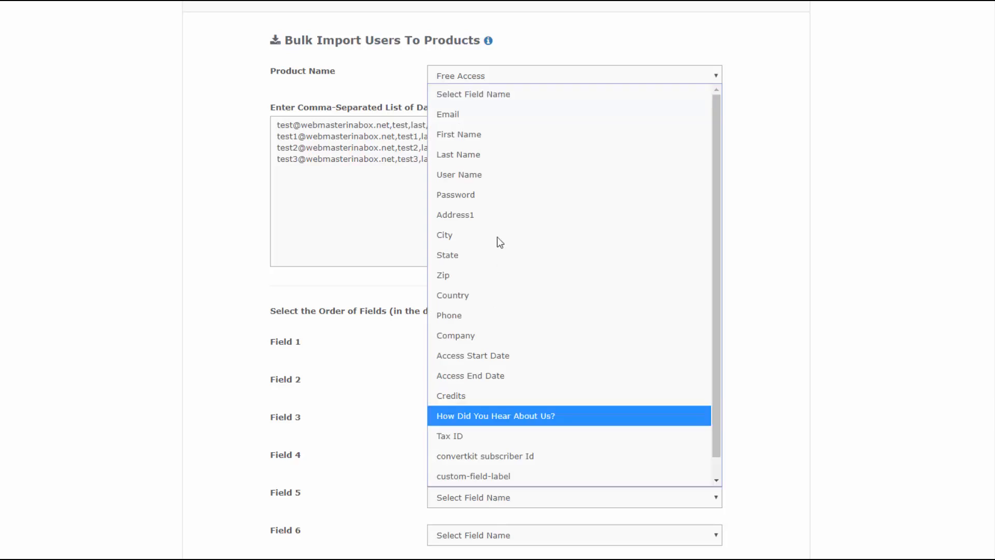
{"action": "left_click", "coordinate": [490, 258]}
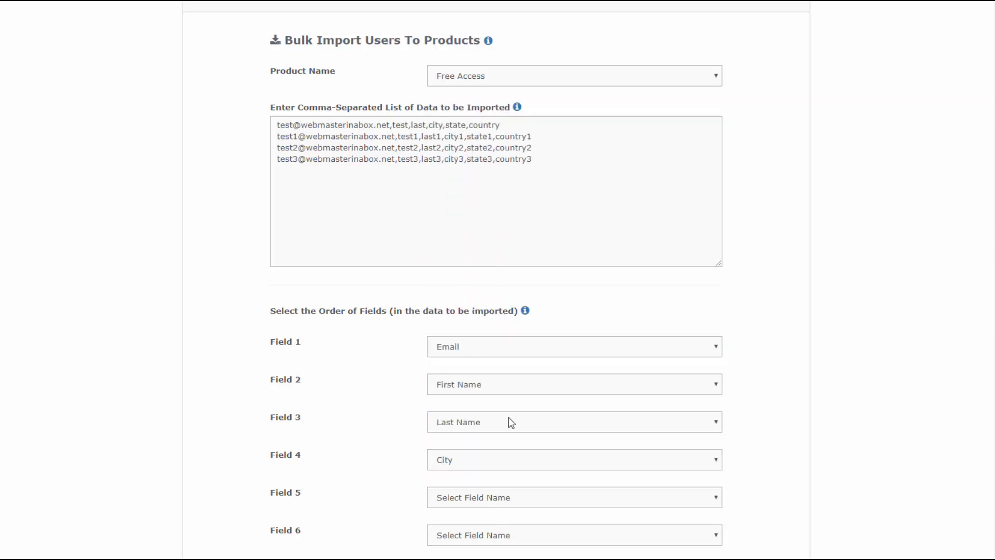
{"action": "left_click", "coordinate": [473, 537]}
{"action": "left_click", "coordinate": [472, 334]}
{"action": "scroll", "coordinate": [336, 452], "scroll_direction": "down", "scroll_amount": 4}
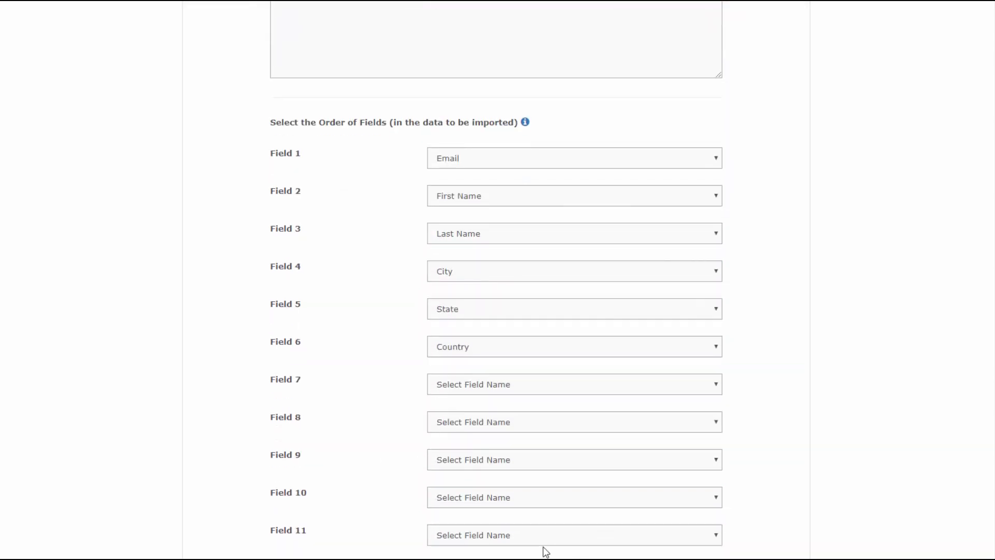
{"action": "scroll", "coordinate": [391, 462], "scroll_direction": "down", "scroll_amount": 3}
{"action": "scroll", "coordinate": [391, 461], "scroll_direction": "down", "scroll_amount": 8}
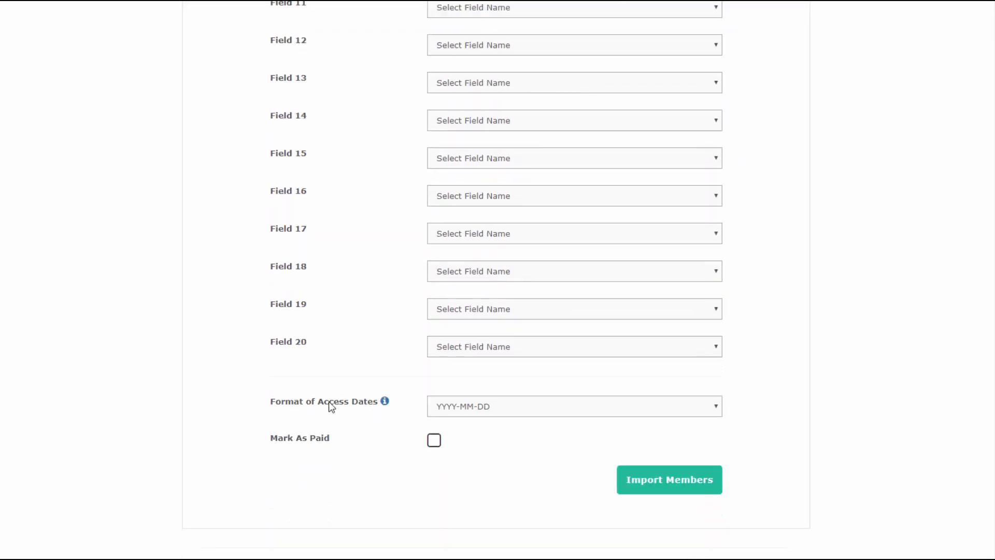
{"action": "scroll", "coordinate": [355, 338], "scroll_direction": "up", "scroll_amount": 8}
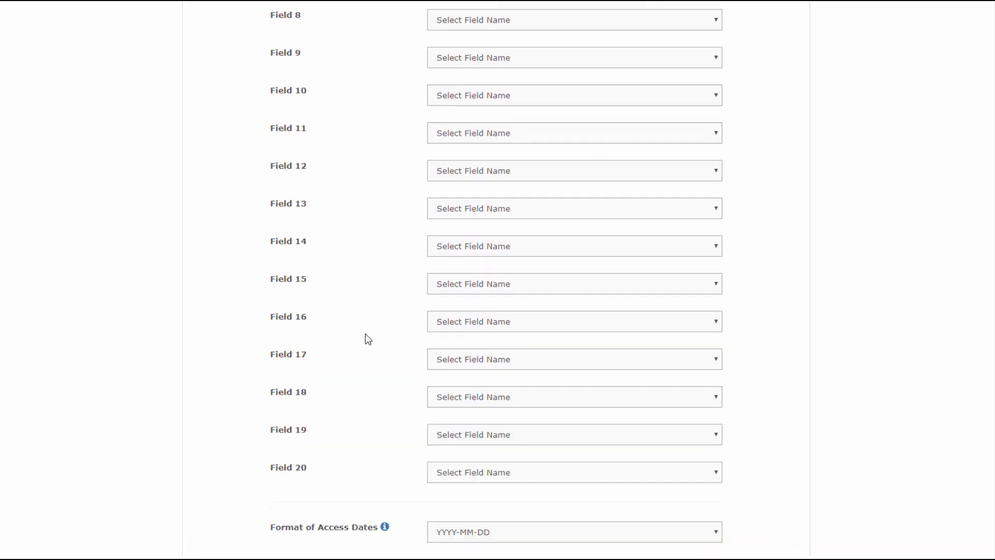
{"action": "scroll", "coordinate": [383, 348], "scroll_direction": "up", "scroll_amount": 6}
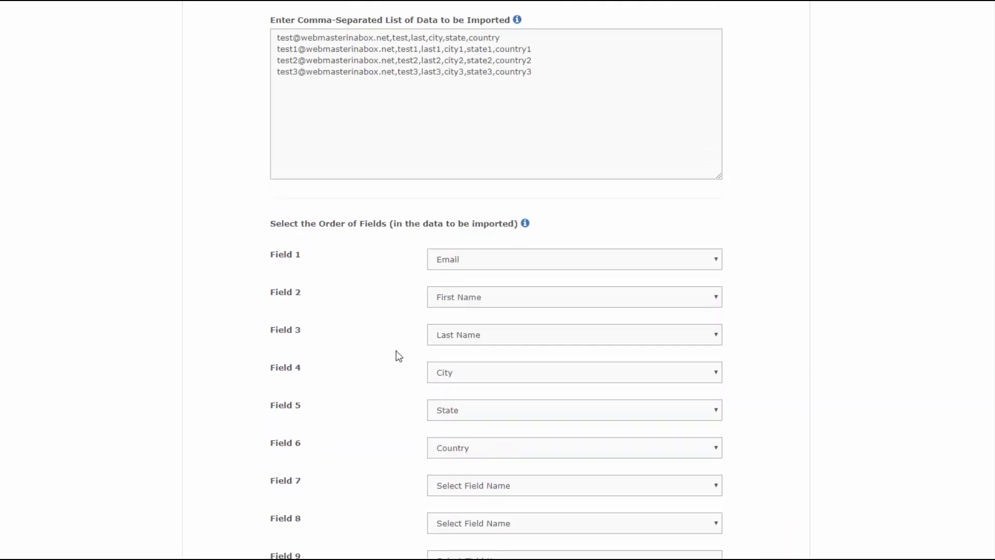
Append access dates 01-01-2016,01-01-2019 to the first member row
{"action": "left_click", "coordinate": [525, 97]}
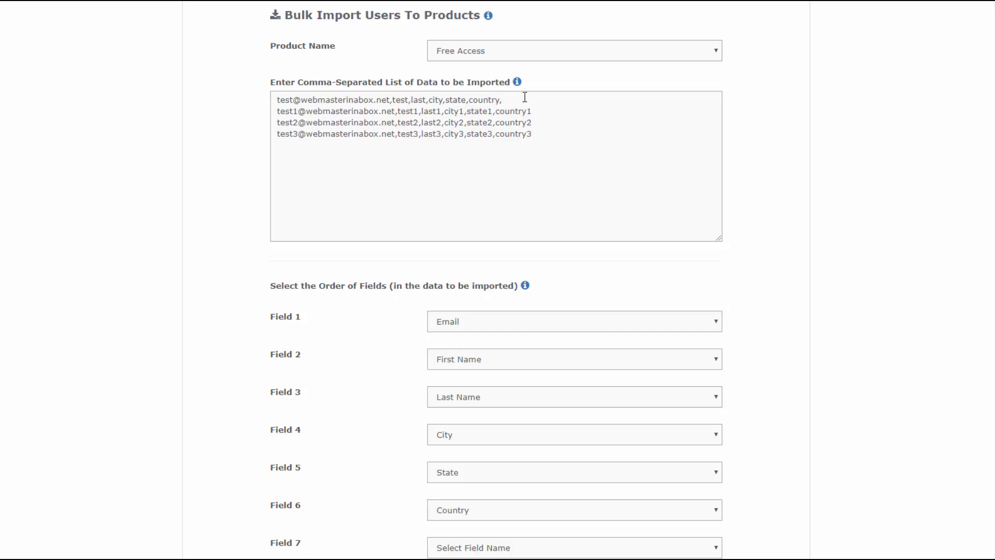
{"action": "type", "text": "01-01-201"}
{"action": "left_click_drag", "start_coordinate": [502, 99], "coordinate": [574, 97]}
{"action": "key", "text": "ctrl+c"}
{"action": "left_click", "coordinate": [578, 98]}
{"action": "key", "text": "BackSpace"}
{"action": "type", "text": ","}
{"action": "key", "text": "ctrl+v"}
Paste the same access dates onto the second, third and fourth rows
{"action": "double_click", "coordinate": [582, 100]}
{"action": "left_click", "coordinate": [555, 112]}
{"action": "key", "text": "ctrl+v"}
{"action": "left_click", "coordinate": [555, 123]}
{"action": "key", "text": "ctrl+v"}
{"action": "left_click", "coordinate": [547, 135]}
{"action": "key", "text": "ctrl+v"}
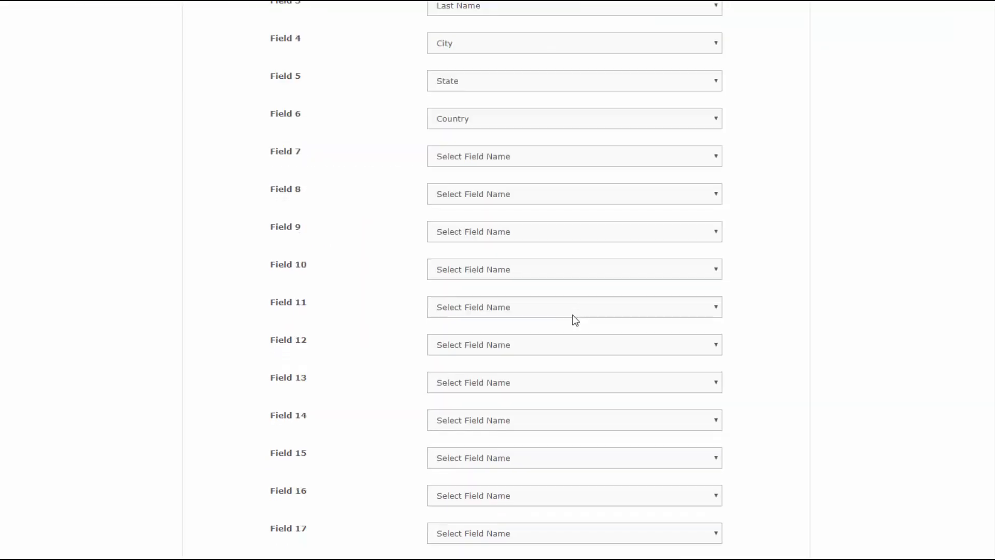
{"action": "scroll", "coordinate": [573, 320], "scroll_direction": "down", "scroll_amount": 5}
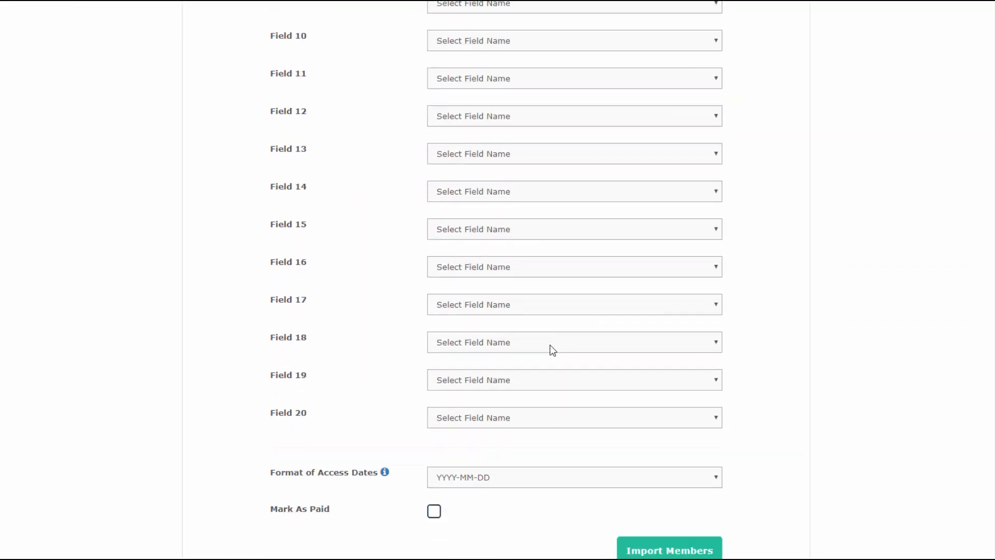
{"action": "scroll", "coordinate": [420, 403], "scroll_direction": "down", "scroll_amount": 1}
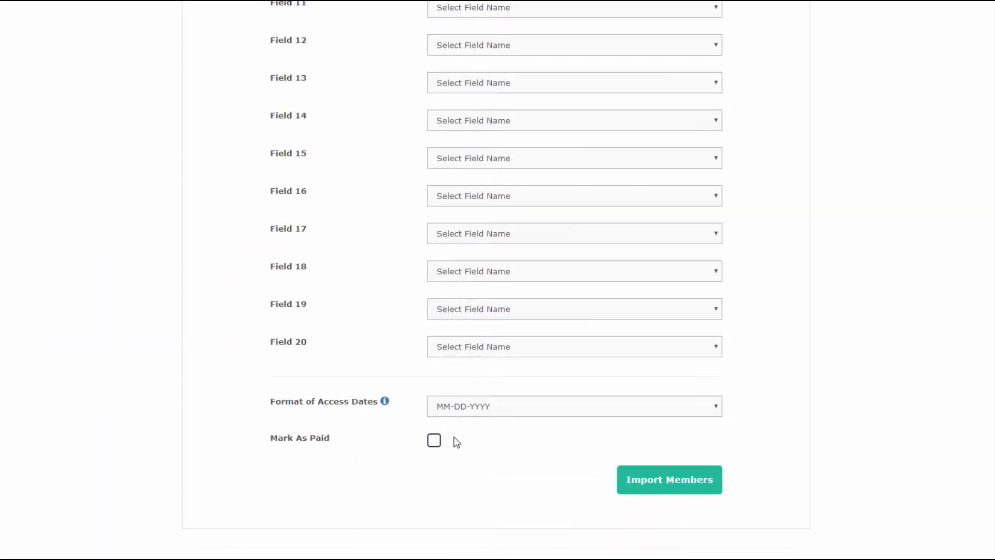
{"action": "left_click", "coordinate": [438, 443]}
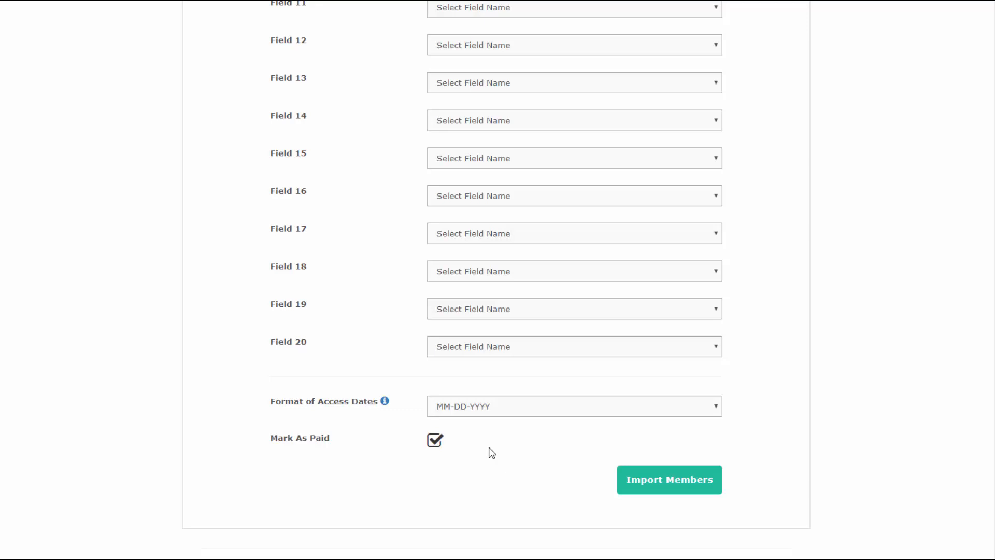
{"action": "left_click", "coordinate": [668, 483]}
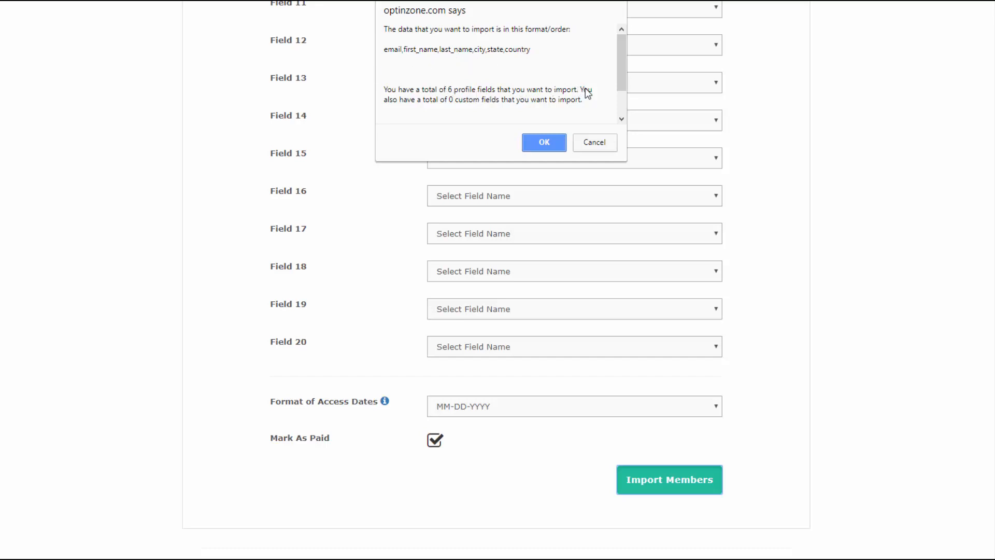
{"action": "left_click", "coordinate": [559, 142]}
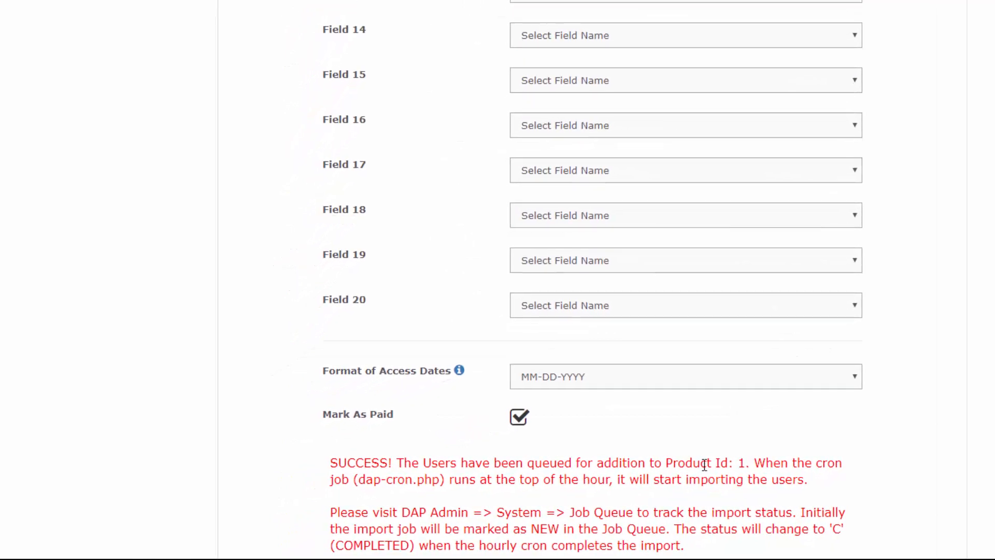
{"action": "scroll", "coordinate": [338, 378], "scroll_direction": "up", "scroll_amount": 7}
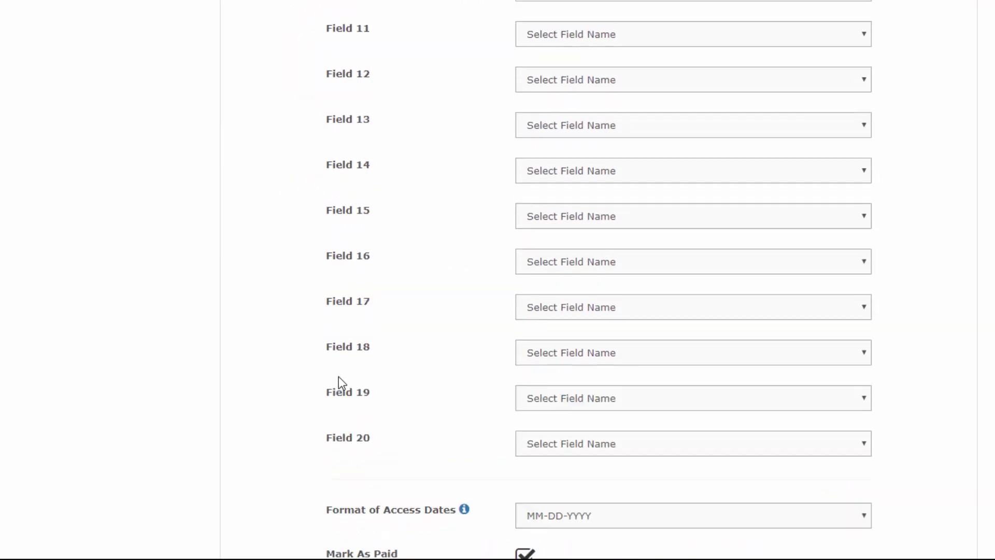
{"action": "scroll", "coordinate": [353, 254], "scroll_direction": "up", "scroll_amount": 10}
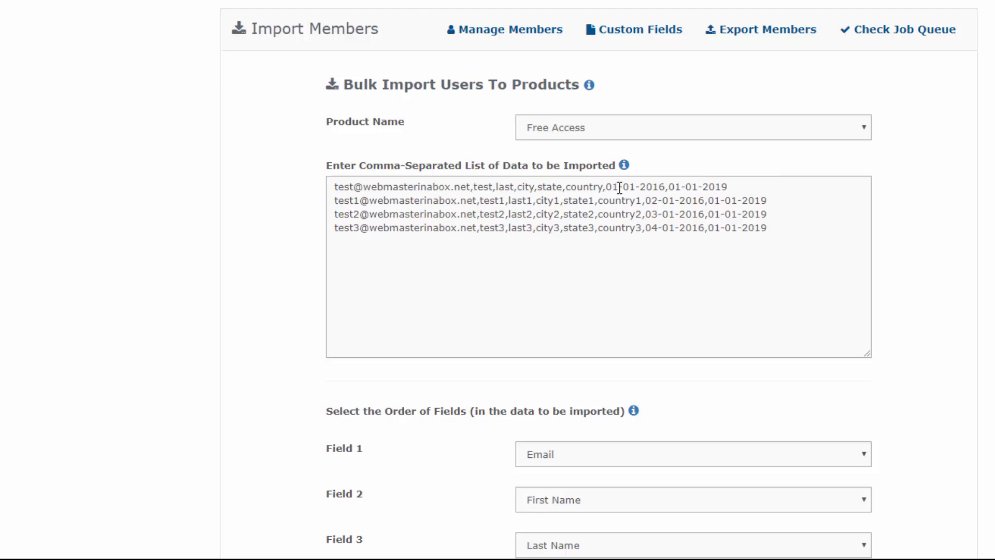
{"action": "left_click", "coordinate": [663, 54]}
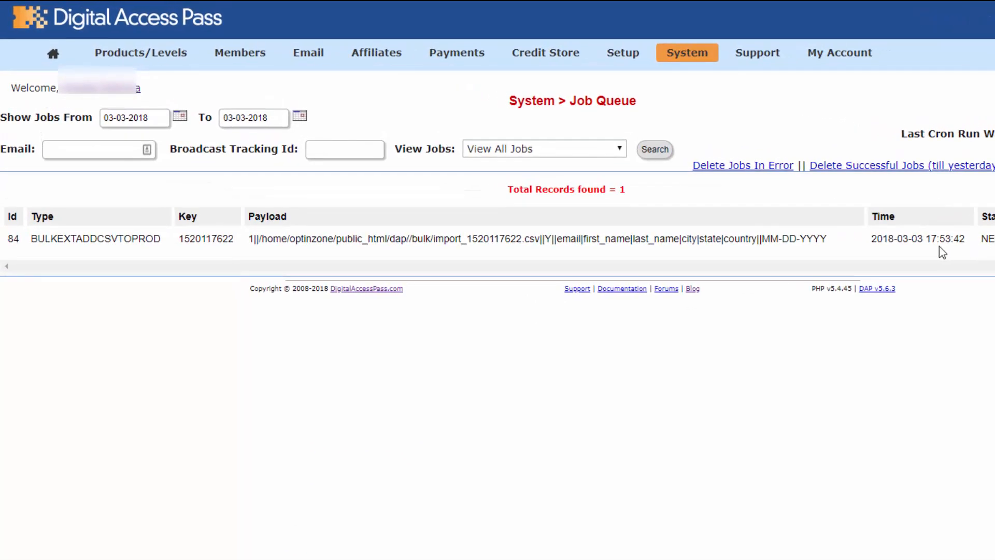
Check the queued time of BULKEXTADDCSVTOPROD job 84, status NEW
{"action": "left_click_drag", "start_coordinate": [878, 242], "coordinate": [959, 239]}
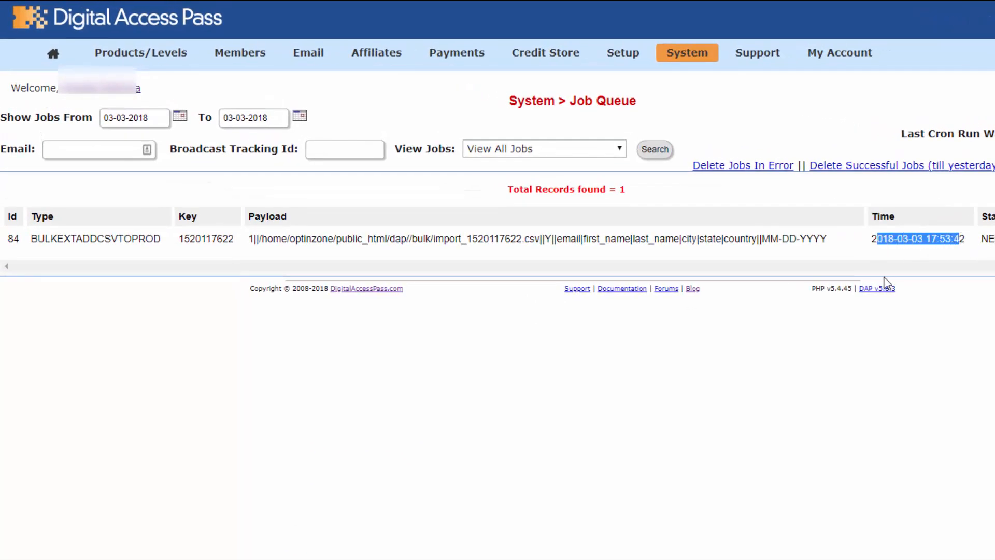
{"action": "left_click", "coordinate": [832, 253]}
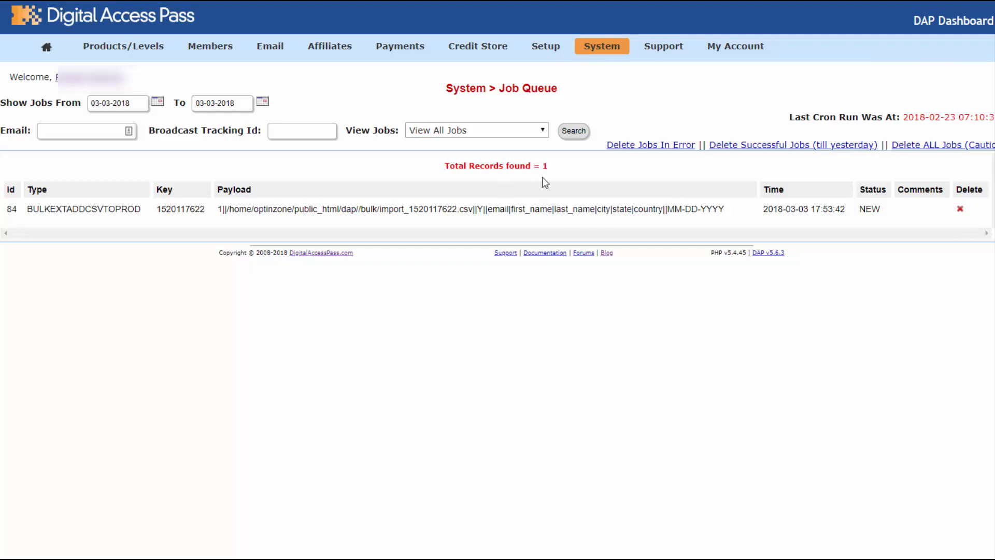
{"action": "left_click", "coordinate": [458, 130]}
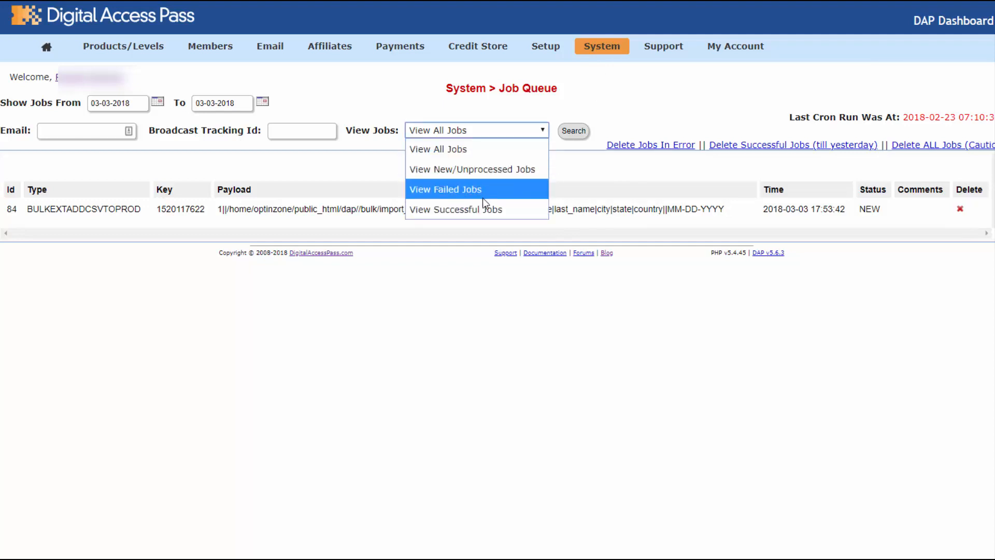
{"action": "left_click", "coordinate": [484, 210]}
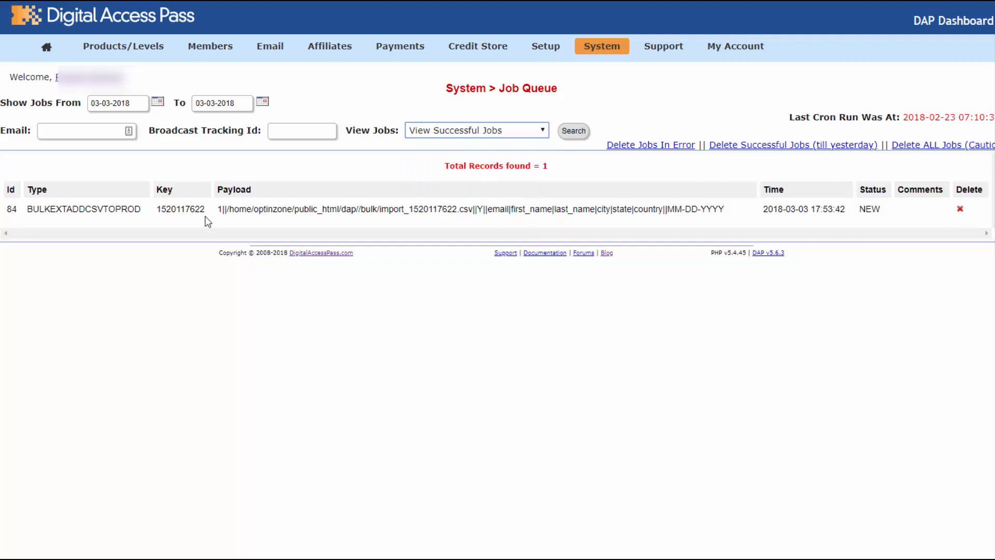
{"action": "double_click", "coordinate": [178, 210]}
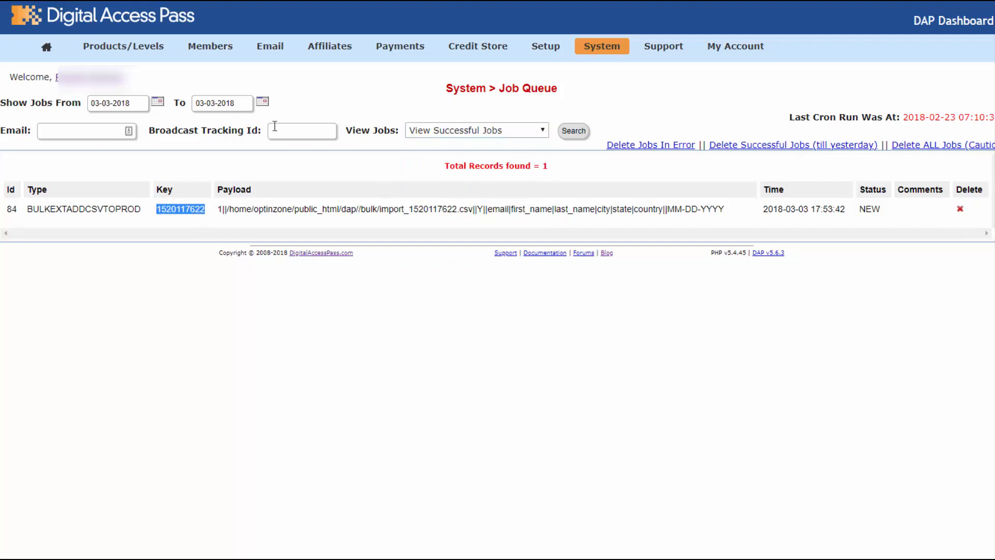
{"action": "left_click", "coordinate": [302, 130]}
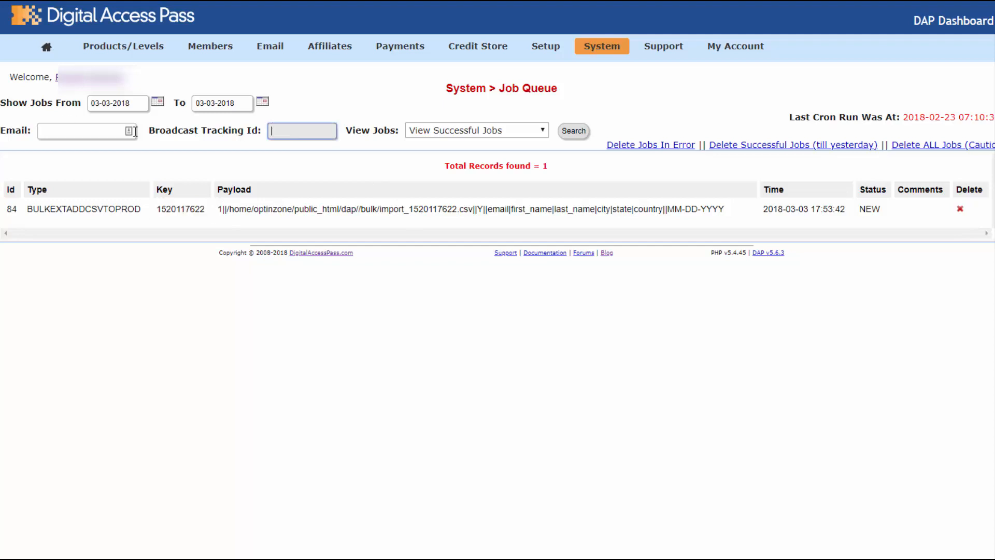
{"action": "key", "text": "ctrl+v"}
{"action": "left_click", "coordinate": [573, 131]}
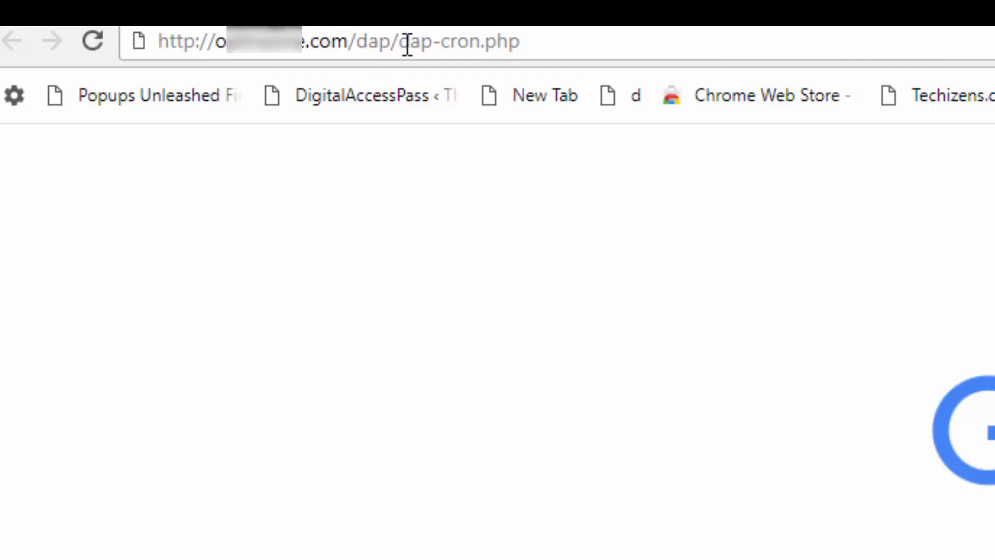
Run dap-cron.php in a new tab, then return to the Job Queue tab
{"action": "left_click", "coordinate": [124, 44]}
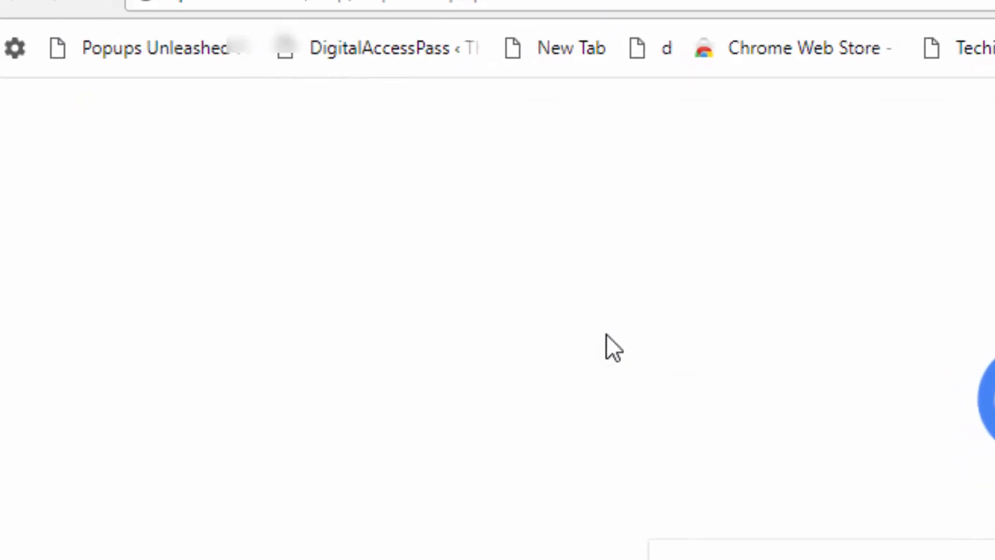
{"action": "left_click", "coordinate": [713, 1]}
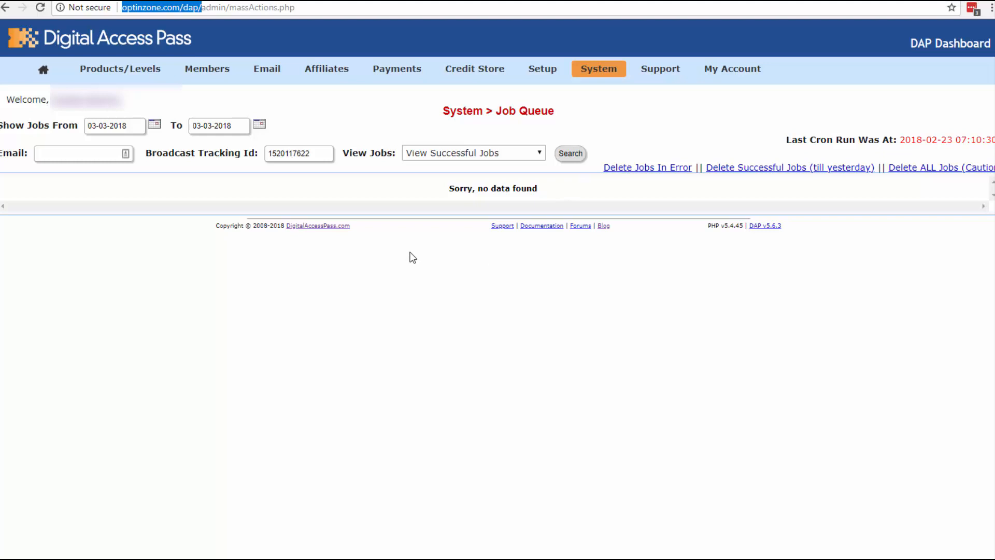
{"action": "left_click", "coordinate": [571, 154]}
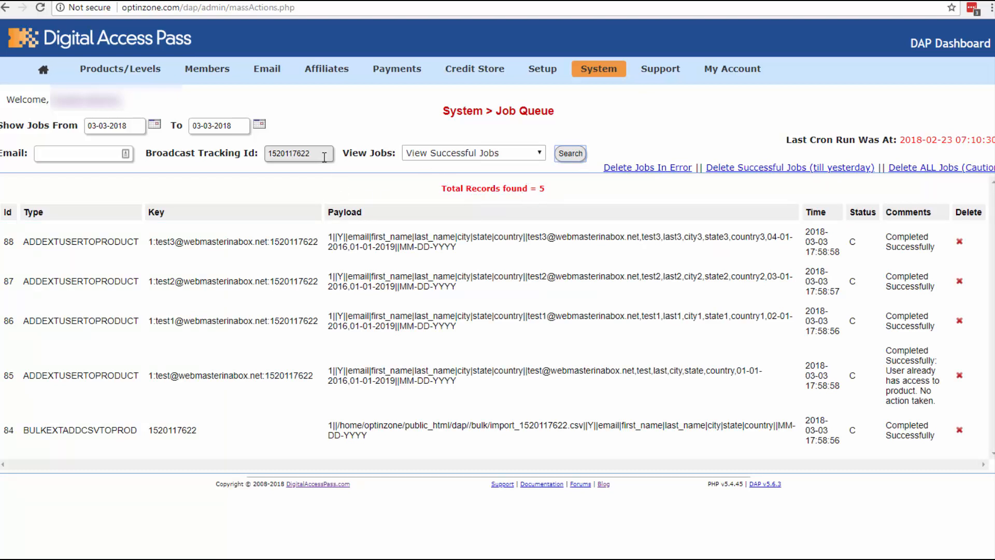
{"action": "left_click_drag", "start_coordinate": [318, 156], "coordinate": [252, 154]}
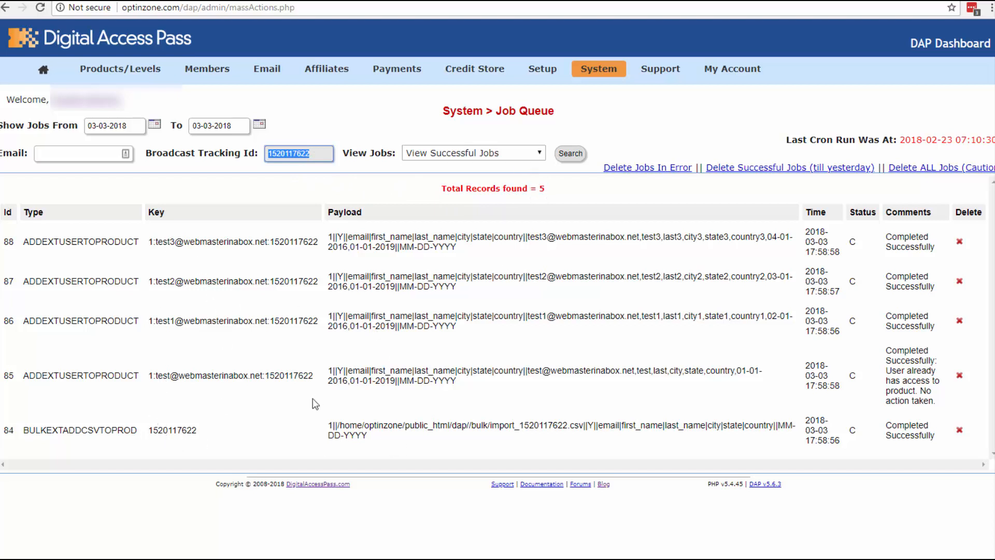
{"action": "left_click_drag", "start_coordinate": [197, 435], "coordinate": [144, 437]}
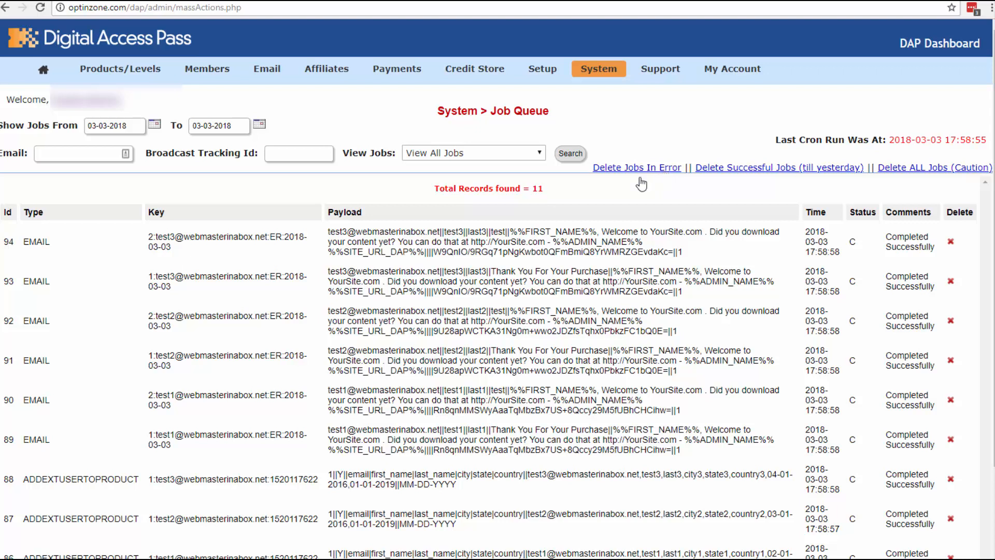
{"action": "mouse_move", "coordinate": [123, 79]}
{"action": "mouse_move", "coordinate": [88, 74]}
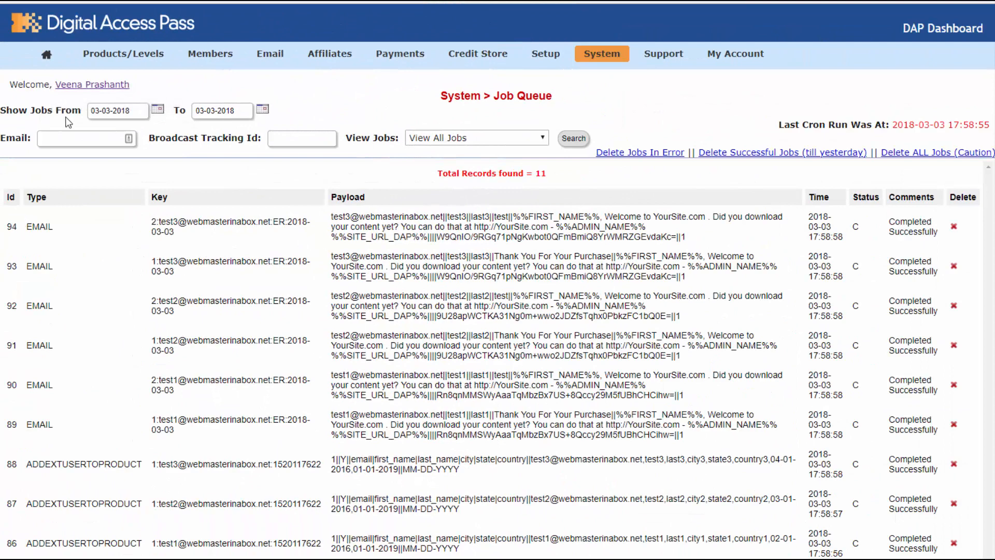
{"action": "mouse_move", "coordinate": [131, 62]}
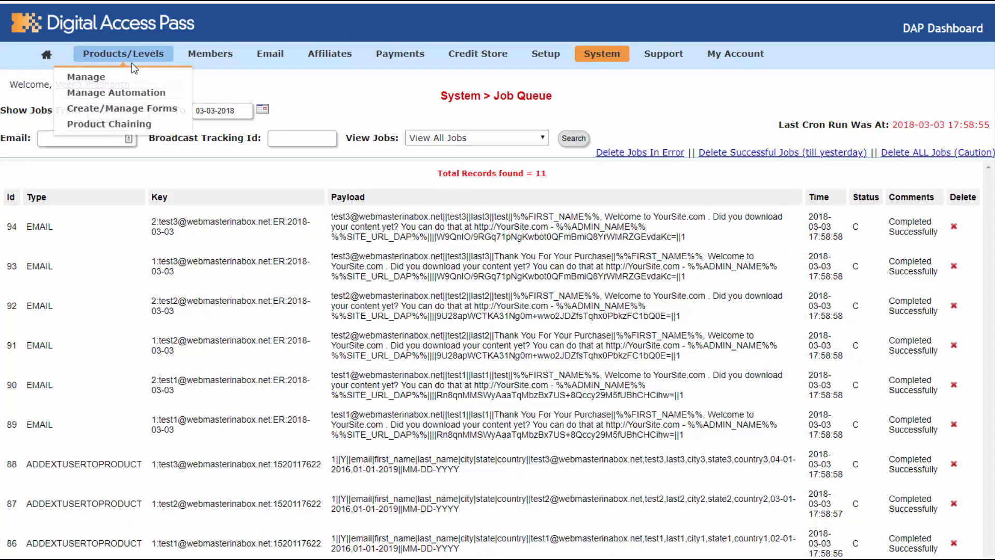
Open Products/Levels Manage in a new tab and show SmartPayCart (SPC)'s notifications
{"action": "right_click", "coordinate": [99, 78]}
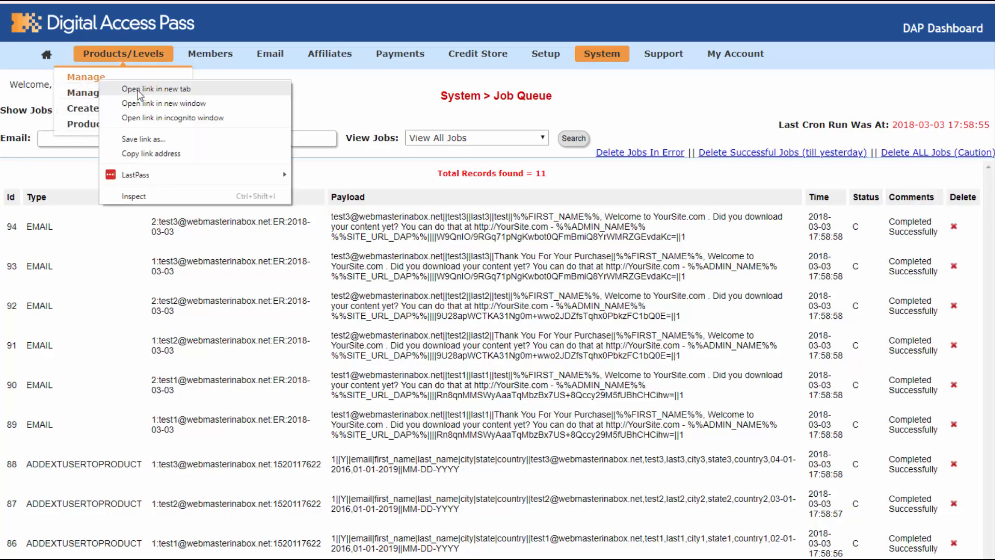
{"action": "left_click", "coordinate": [138, 88]}
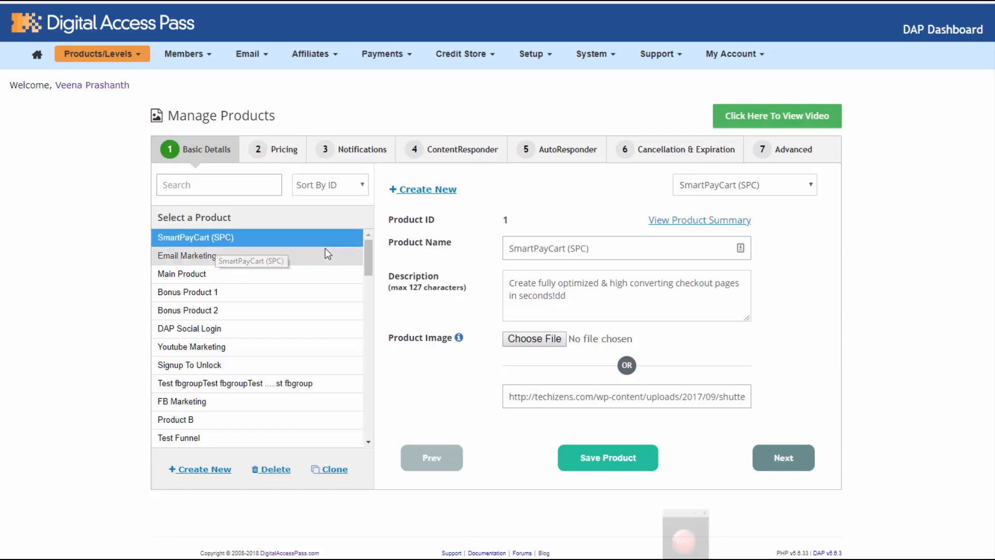
{"action": "left_click", "coordinate": [357, 151]}
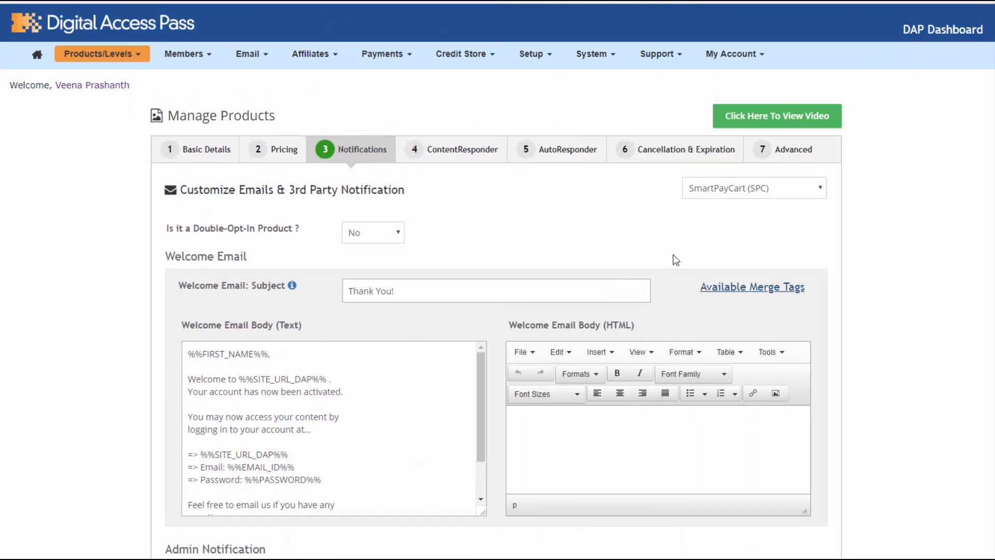
Delete the welcome email's plain-text body and its 'Thank You!' subject
{"action": "left_click", "coordinate": [239, 398]}
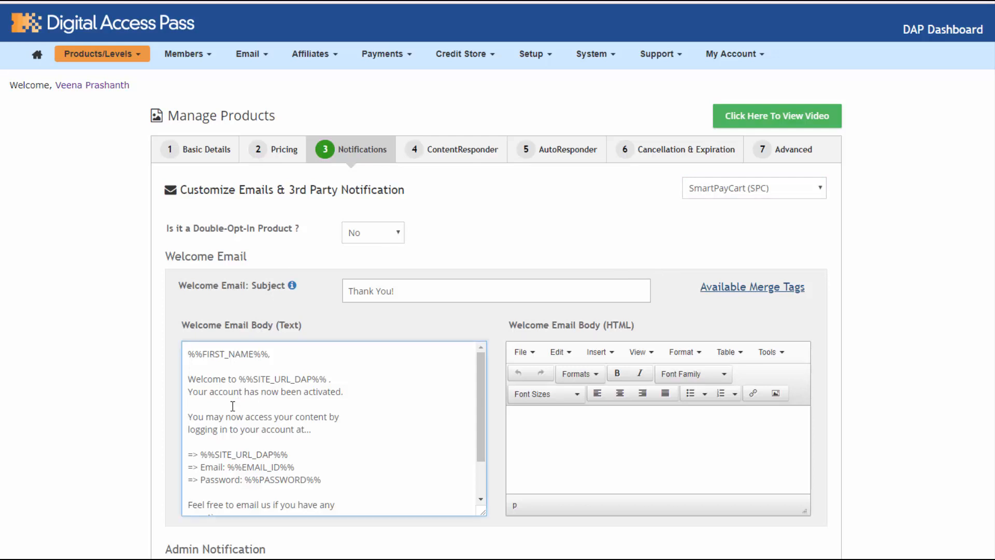
{"action": "key", "text": "ctrl+a"}
{"action": "key", "text": "BackSpace"}
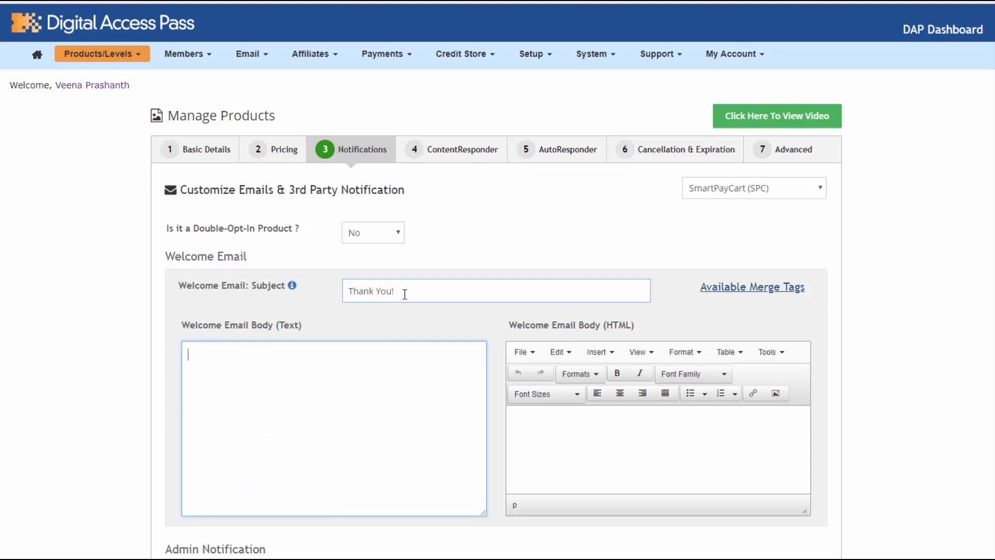
{"action": "left_click_drag", "start_coordinate": [404, 294], "coordinate": [340, 293]}
{"action": "key", "text": "BackSpace"}
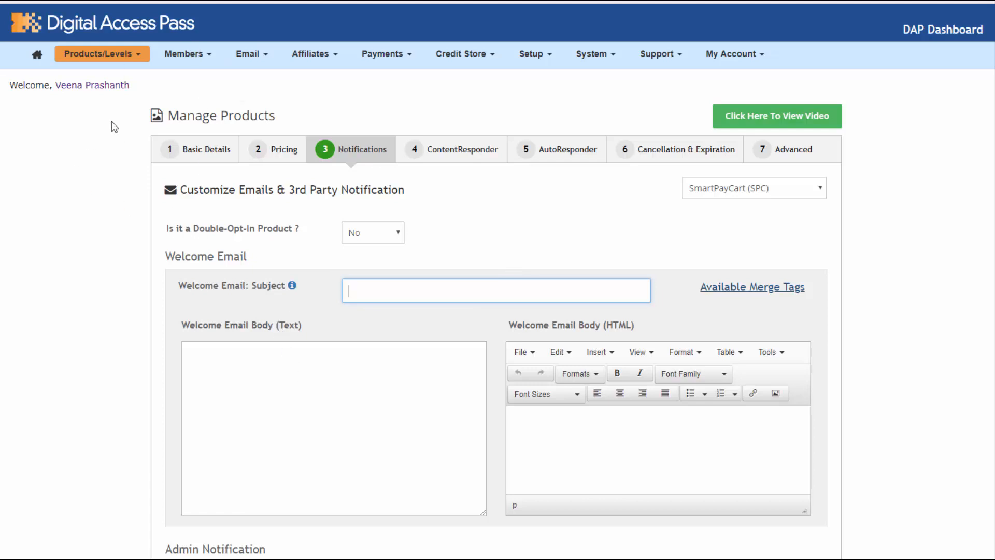
Confirm the Plugin Notification upon Add and upon Remove fields are empty
{"action": "scroll", "coordinate": [344, 33], "scroll_direction": "down", "scroll_amount": 2}
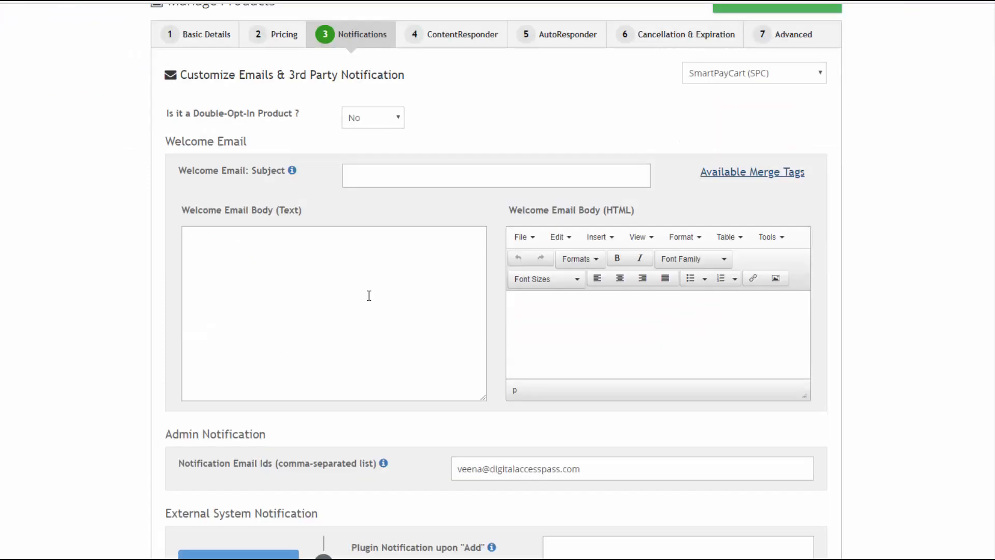
{"action": "scroll", "coordinate": [369, 295], "scroll_direction": "down", "scroll_amount": 2}
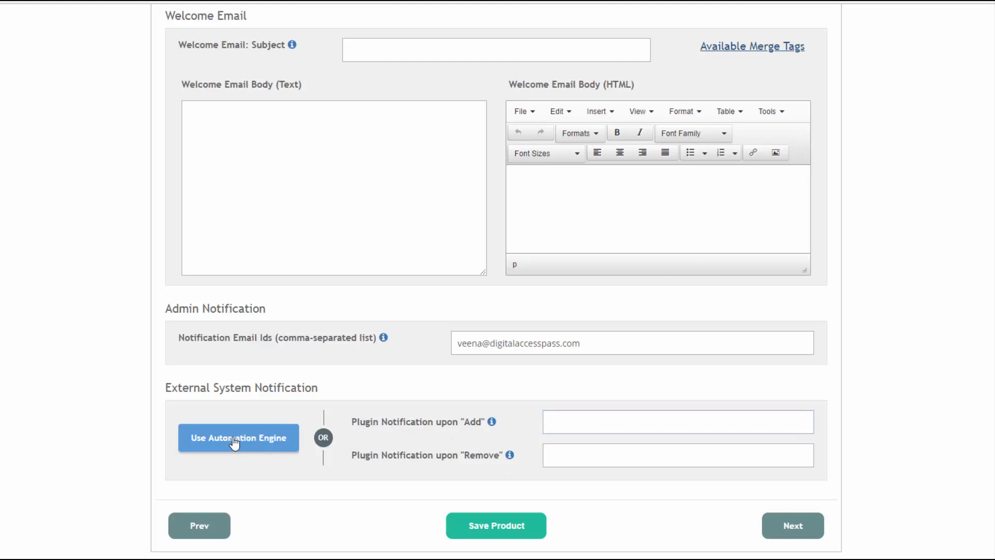
{"action": "left_click", "coordinate": [559, 421]}
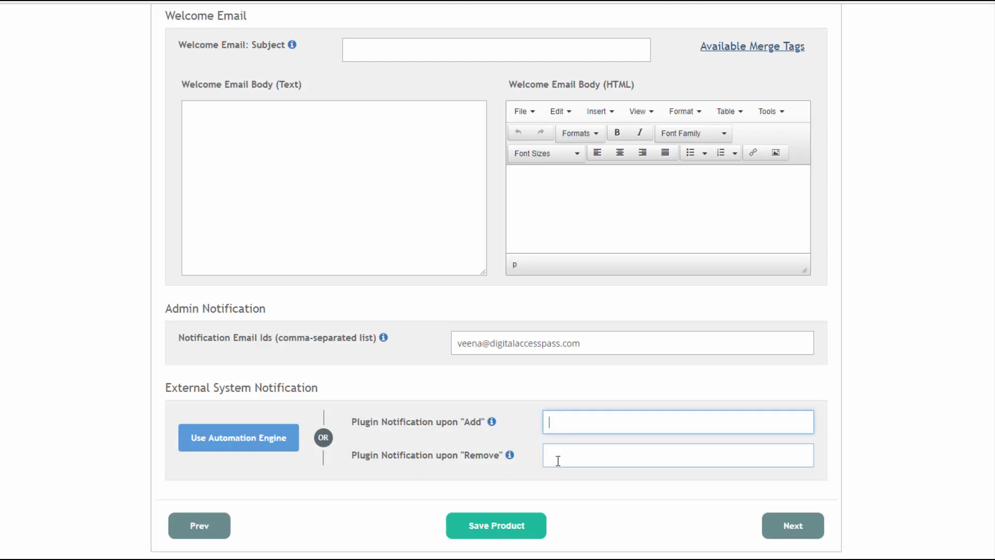
{"action": "left_click", "coordinate": [557, 459]}
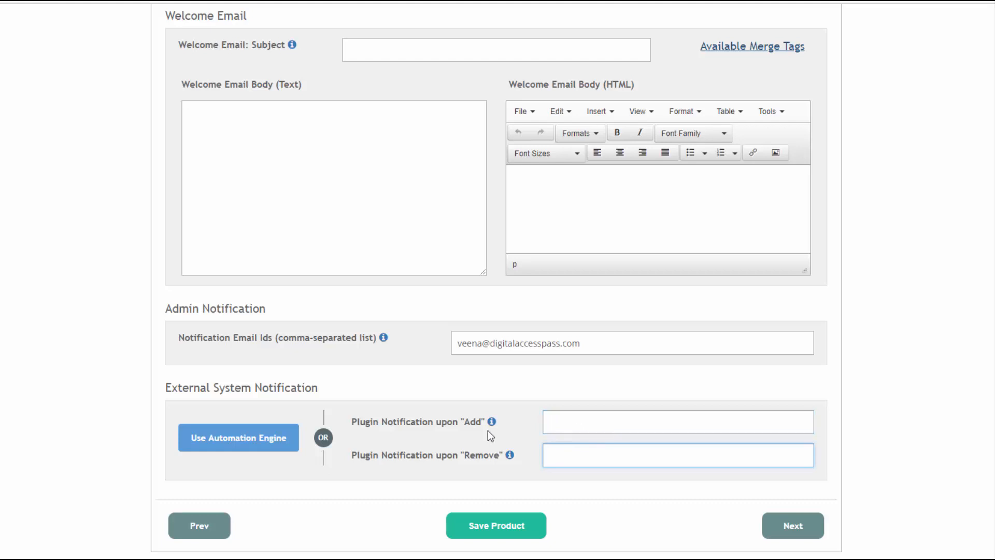